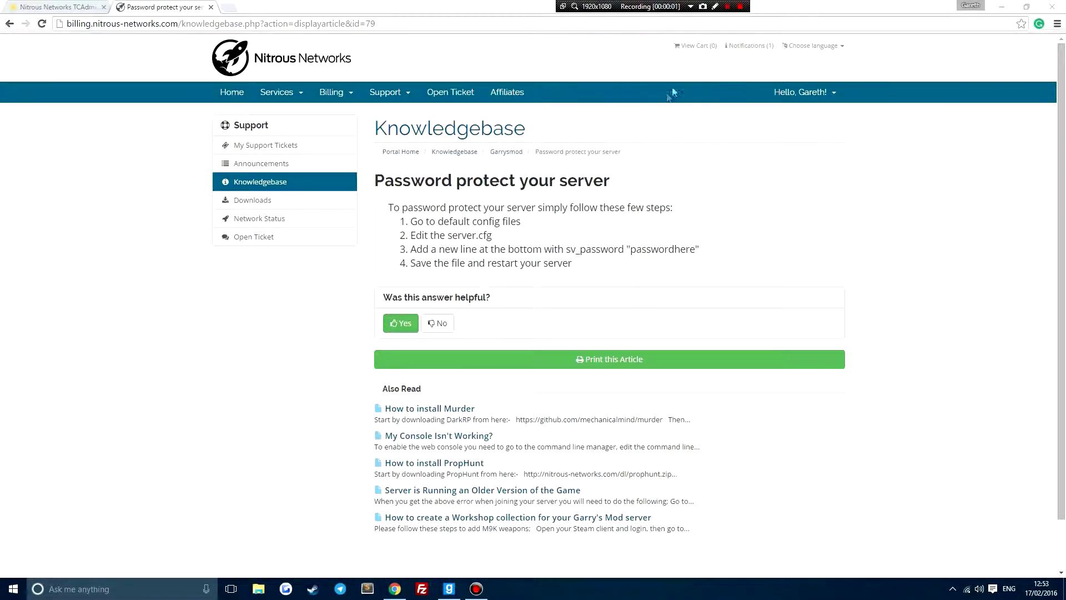
# Highlight the password-protect article title, then go back to the TCAdmin server.cfg editor
pyautogui.moveTo(382, 178); pyautogui.dragTo(617, 176)
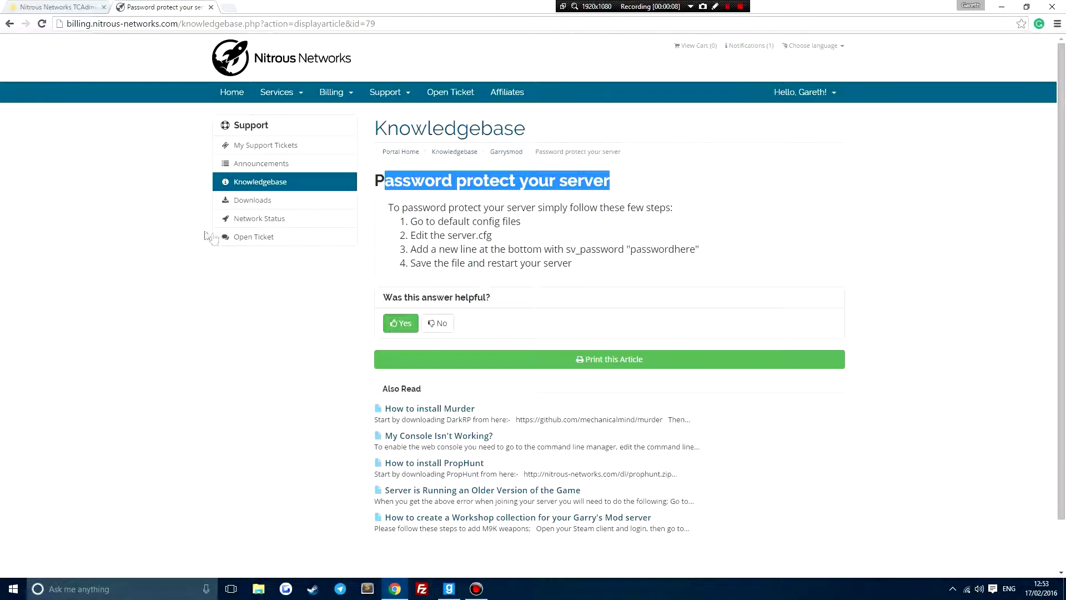
pyautogui.click(58, 7)
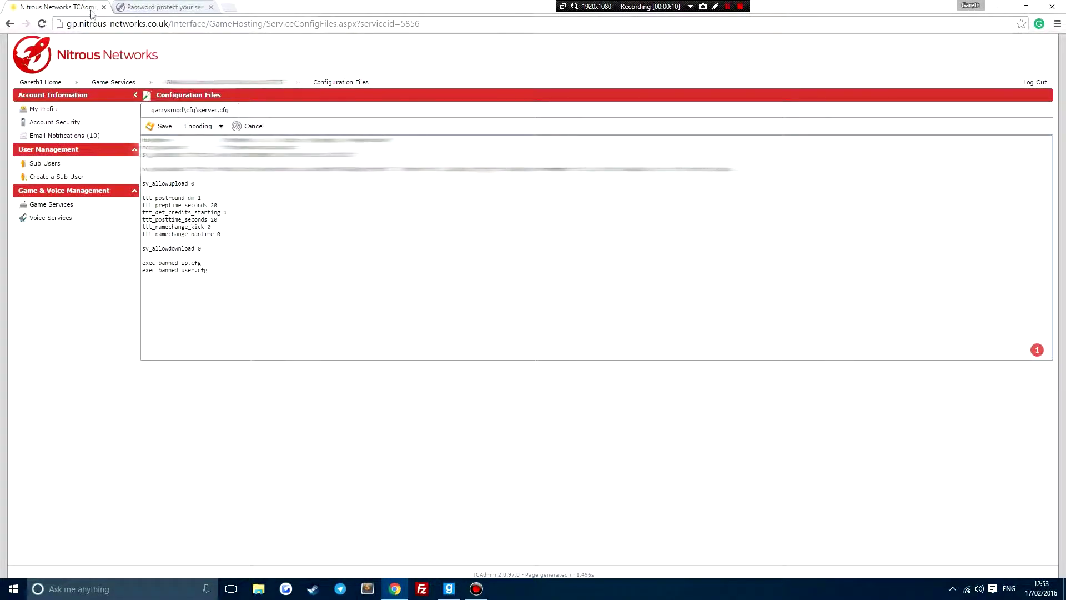
# Reopen server.cfg in the Text Editor via Service Home and Configuration Files
pyautogui.click(224, 82)
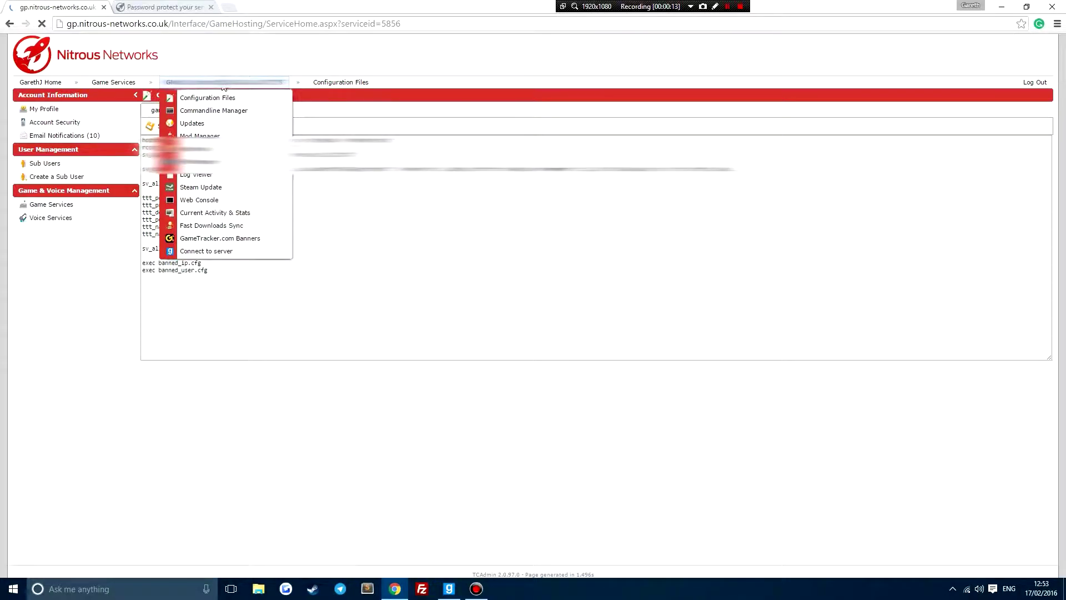
pyautogui.click(182, 240)
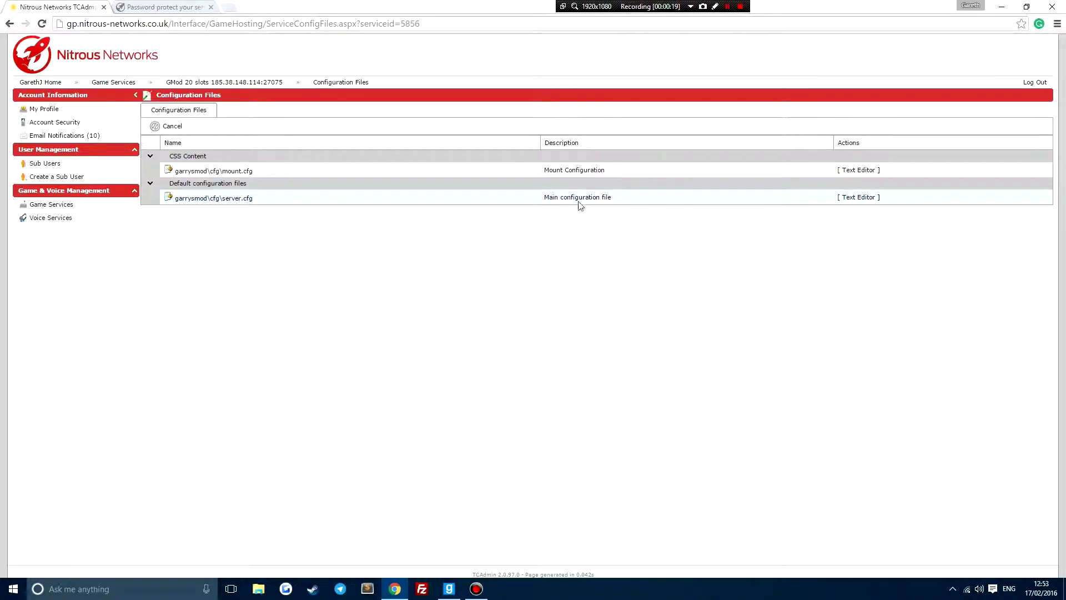
pyautogui.click(864, 197)
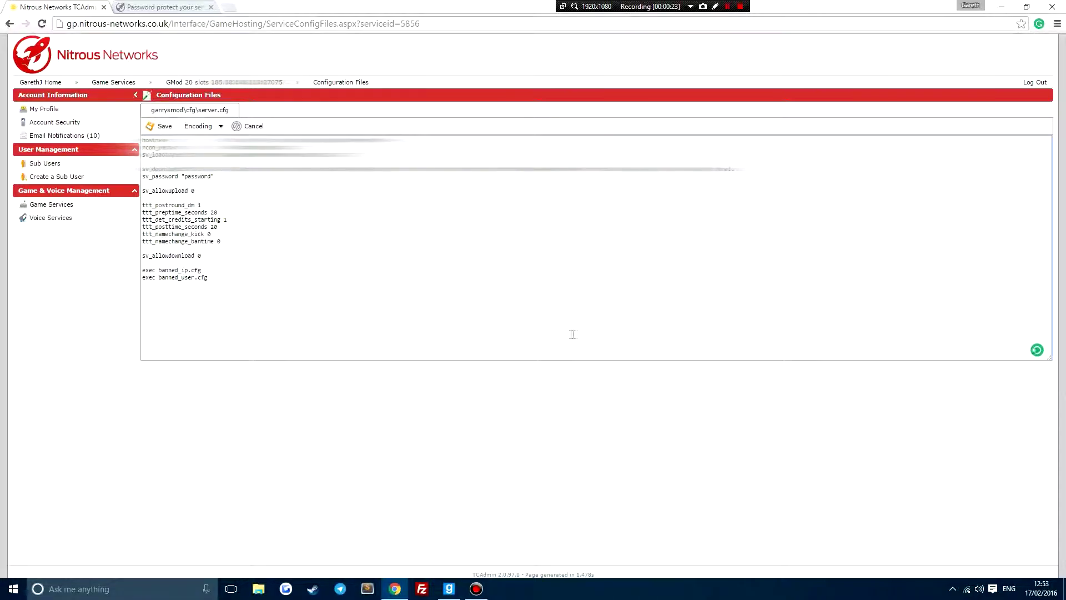
# Select and deselect the config text, then return to the password-protect article
pyautogui.moveTo(417, 304); pyautogui.dragTo(114, 125)
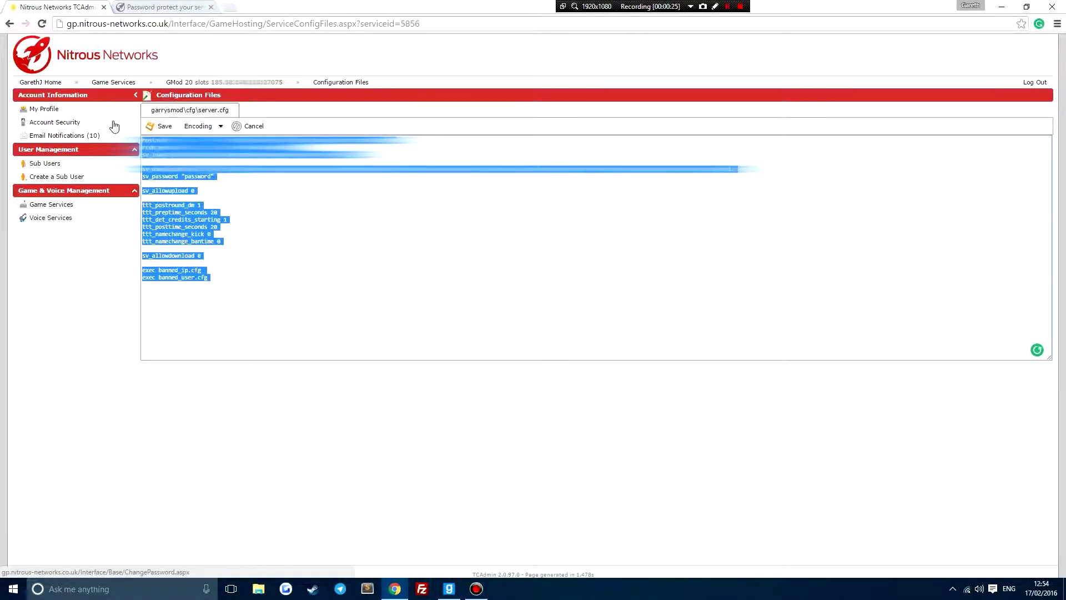
pyautogui.click(289, 198)
pyautogui.click(163, 7)
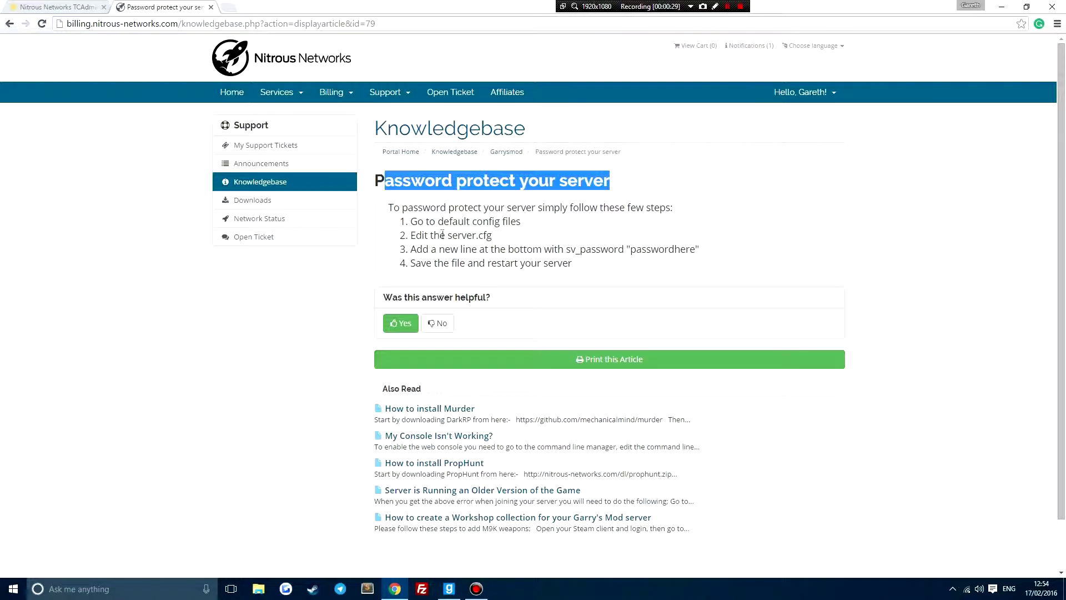
pyautogui.moveTo(493, 235); pyautogui.dragTo(411, 236)
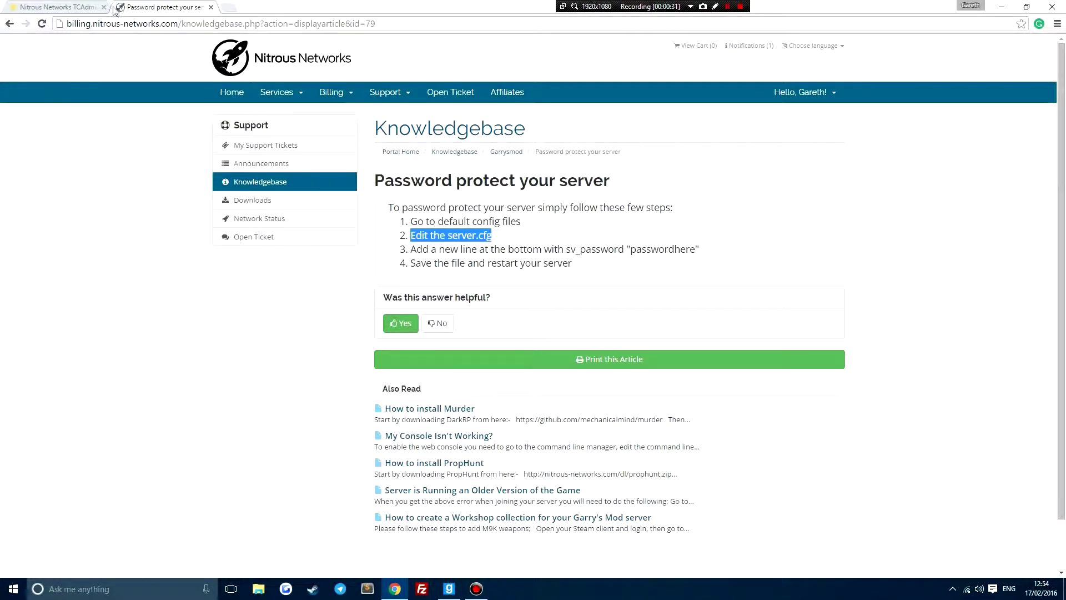
pyautogui.moveTo(410, 248); pyautogui.dragTo(642, 249)
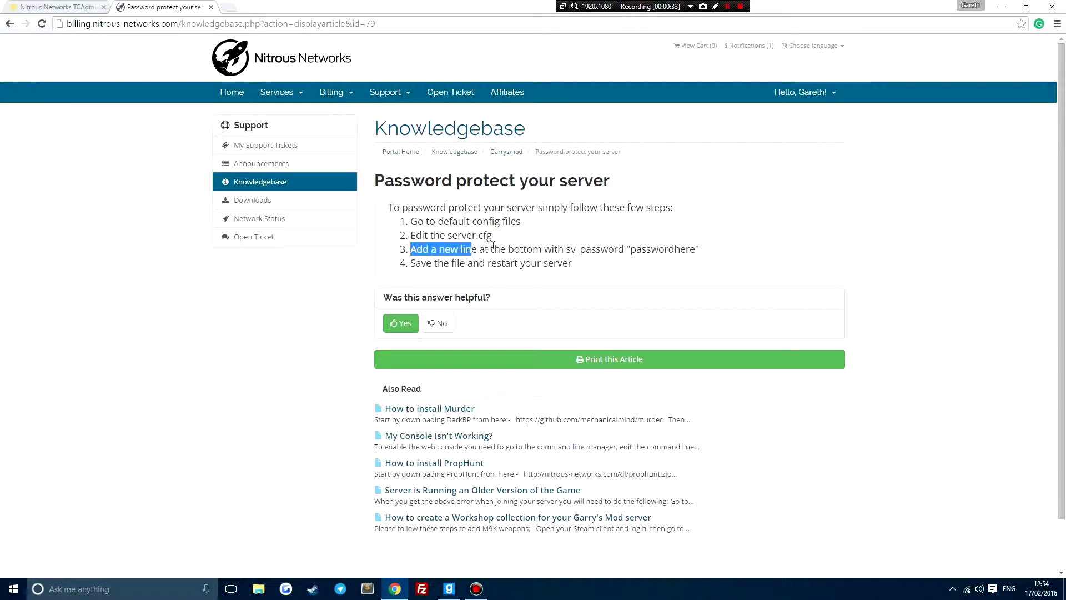
pyautogui.click(570, 248)
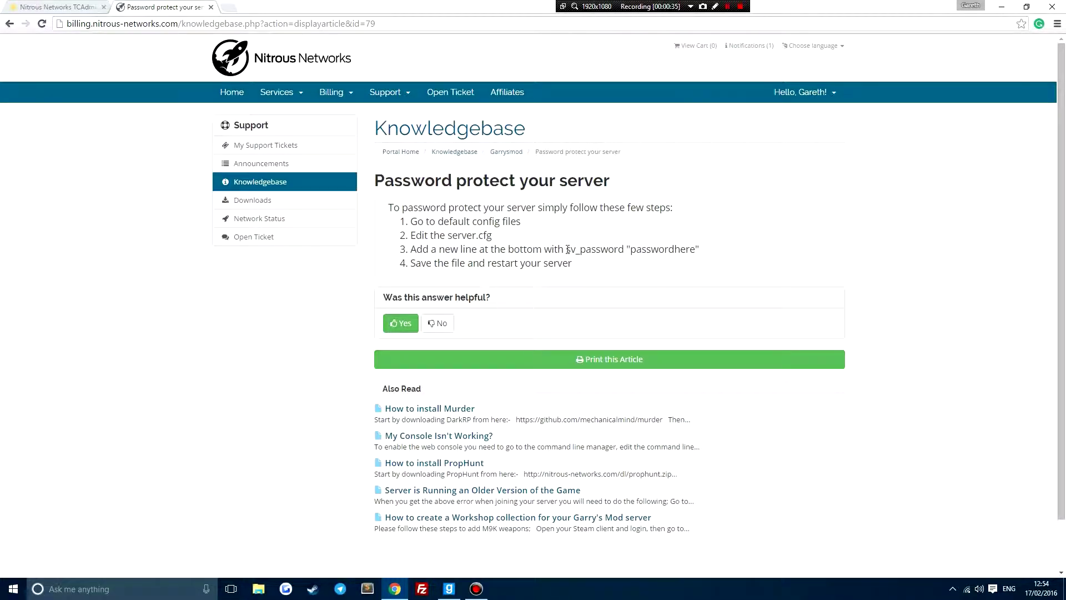
pyautogui.moveTo(566, 248); pyautogui.dragTo(701, 248)
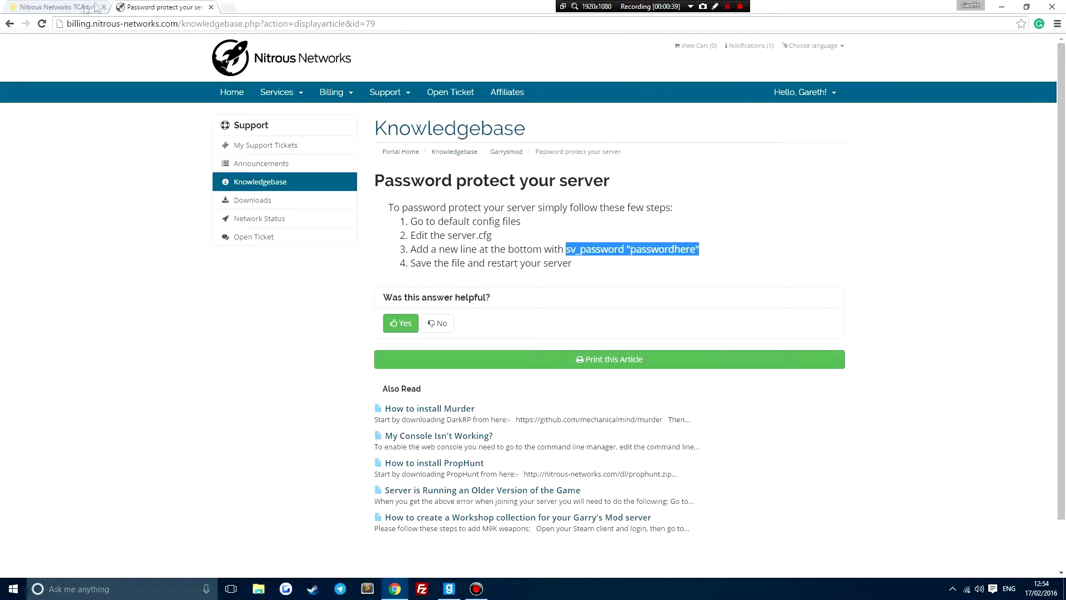
pyautogui.click(58, 7)
pyautogui.click(224, 83)
pyautogui.click(443, 204)
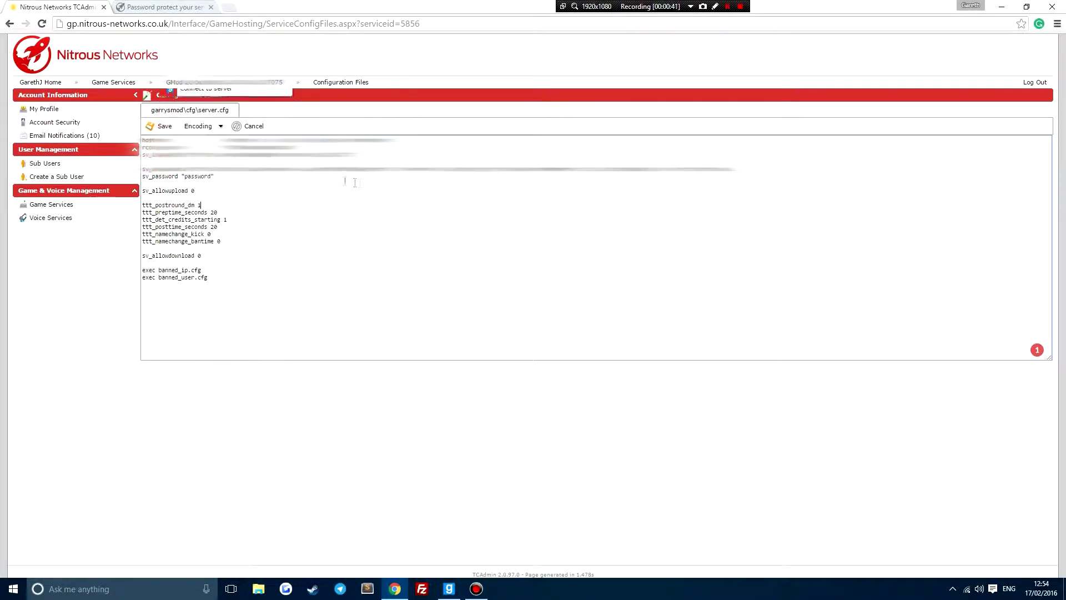
pyautogui.moveTo(228, 176); pyautogui.dragTo(143, 177)
pyautogui.hotkey('ctrl', 'v')
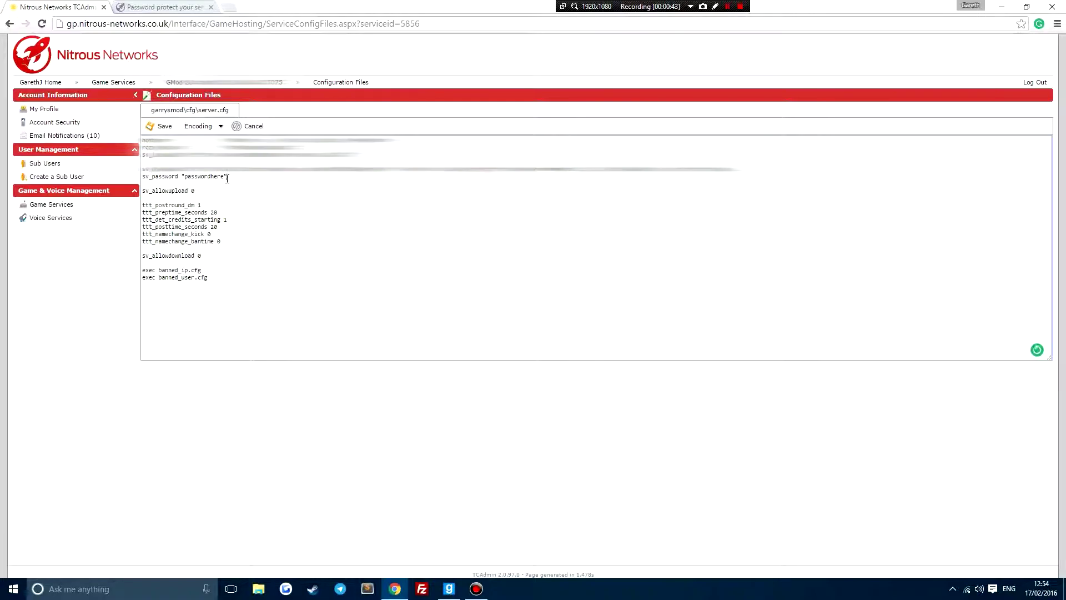
pyautogui.doubleClick(204, 177)
pyautogui.click(223, 81)
# Restart the GMod server from its Service Home page
pyautogui.click(192, 93)
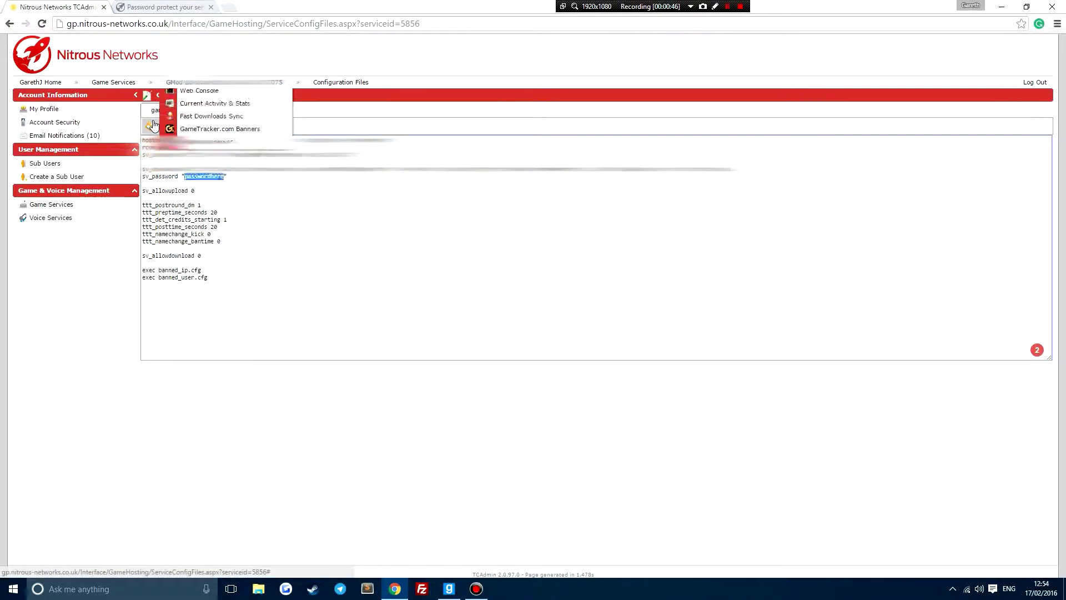
pyautogui.click(158, 126)
pyautogui.click(223, 82)
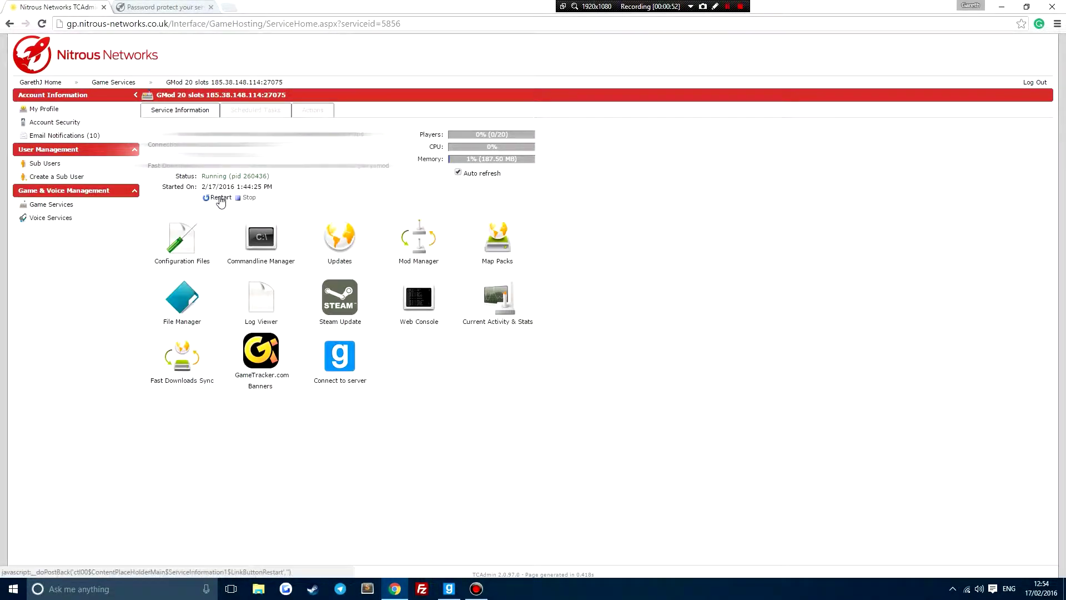
pyautogui.click(221, 198)
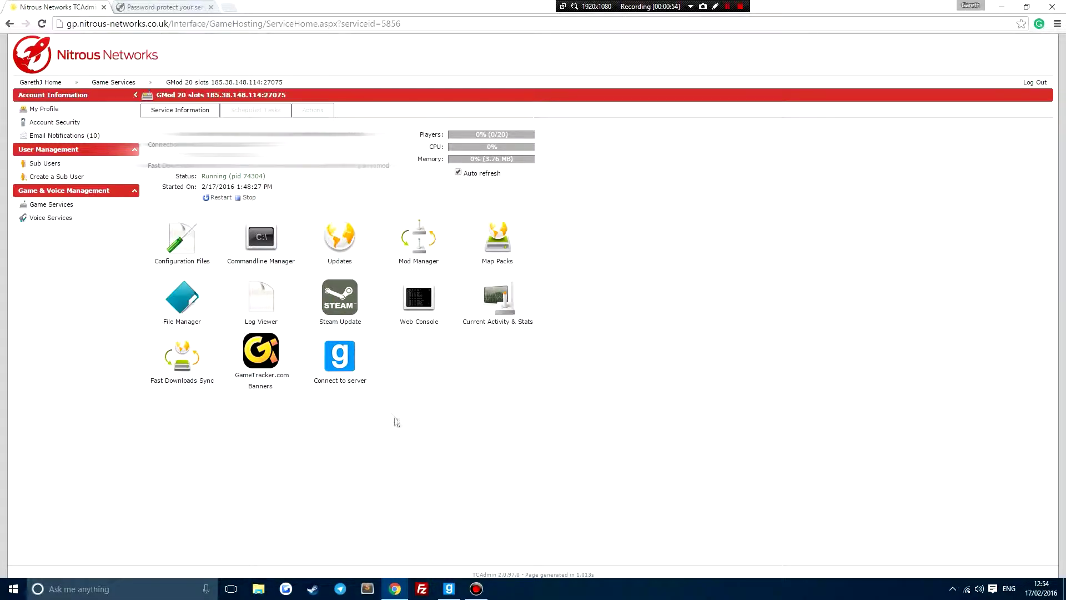
pyautogui.hotkey('alt', 'Tab')
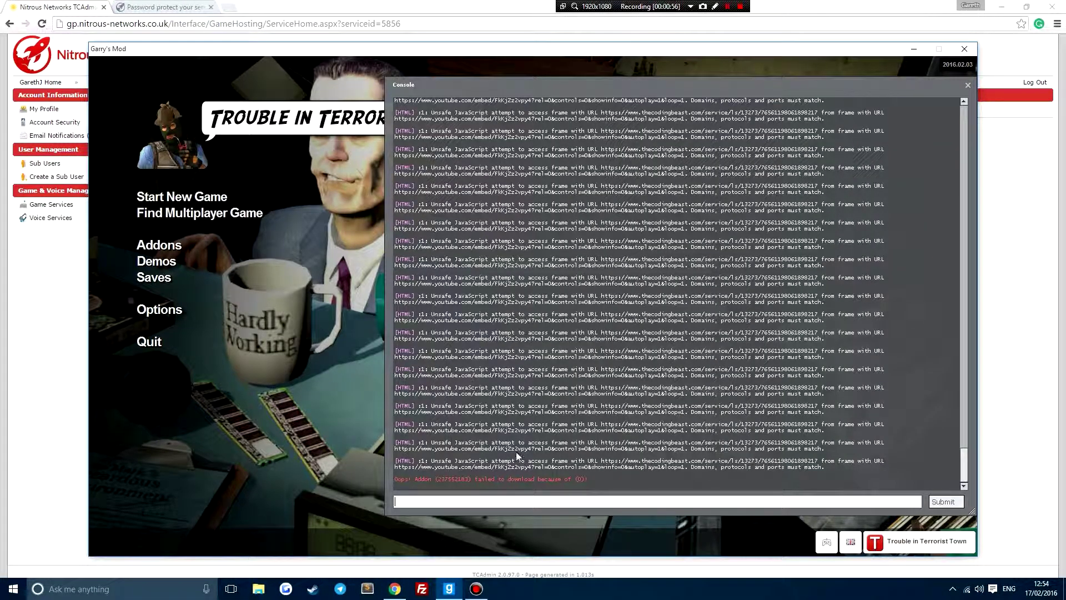
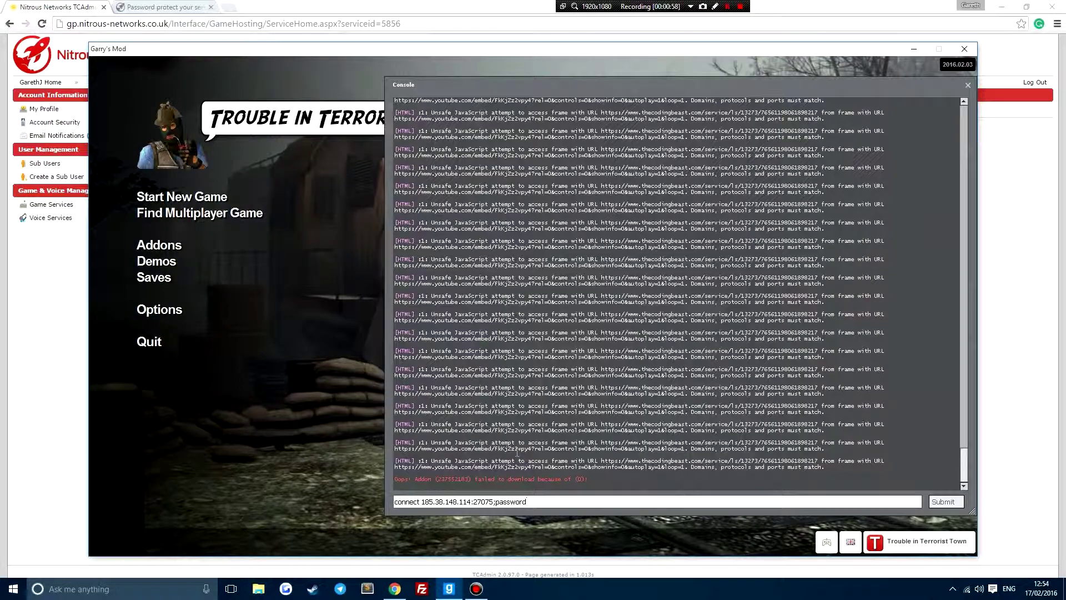
pyautogui.press('BackSpace')
pyautogui.press('BackSpace')
pyautogui.press('BackSpace')
pyautogui.press('BackSpace')
pyautogui.press('BackSpace')
pyautogui.press('BackSpace')
pyautogui.press('BackSpace')
pyautogui.press('BackSpace')
pyautogui.press('BackSpace')
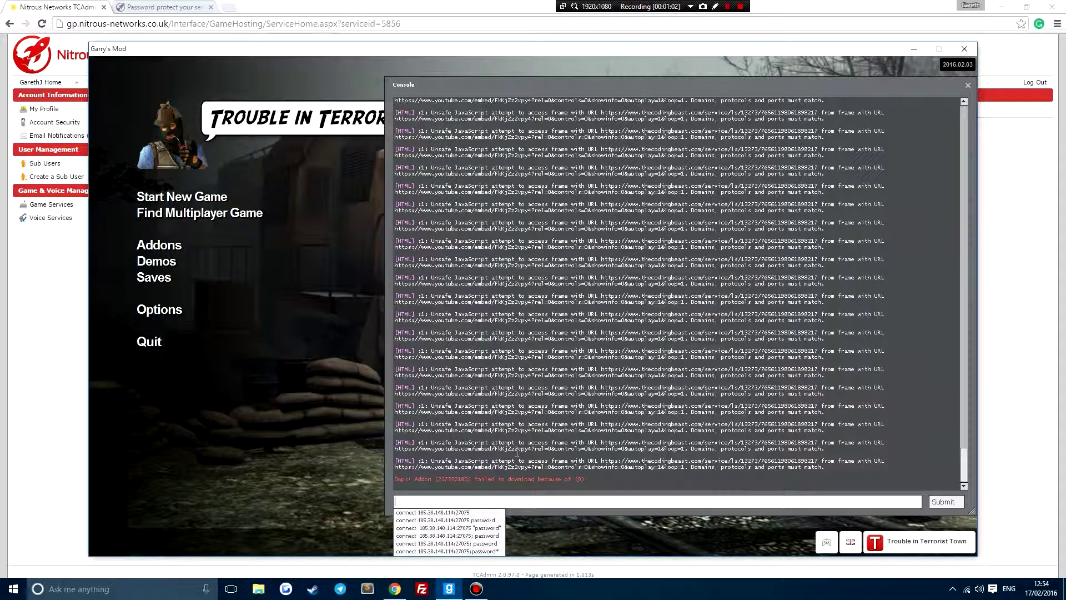
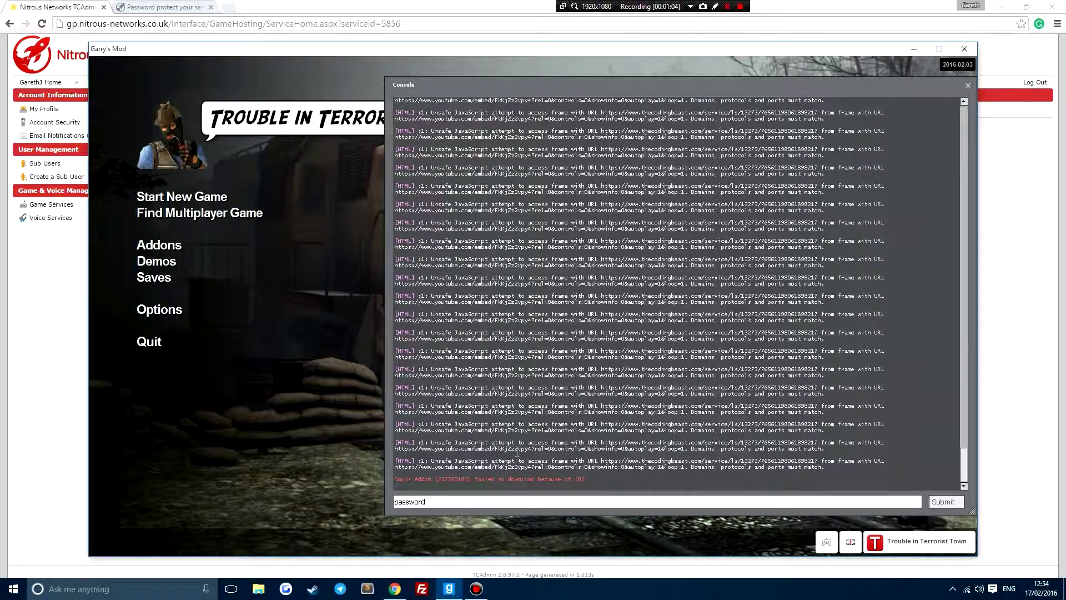
pyautogui.press('Return')
pyautogui.press('Up')
pyautogui.press('Up')
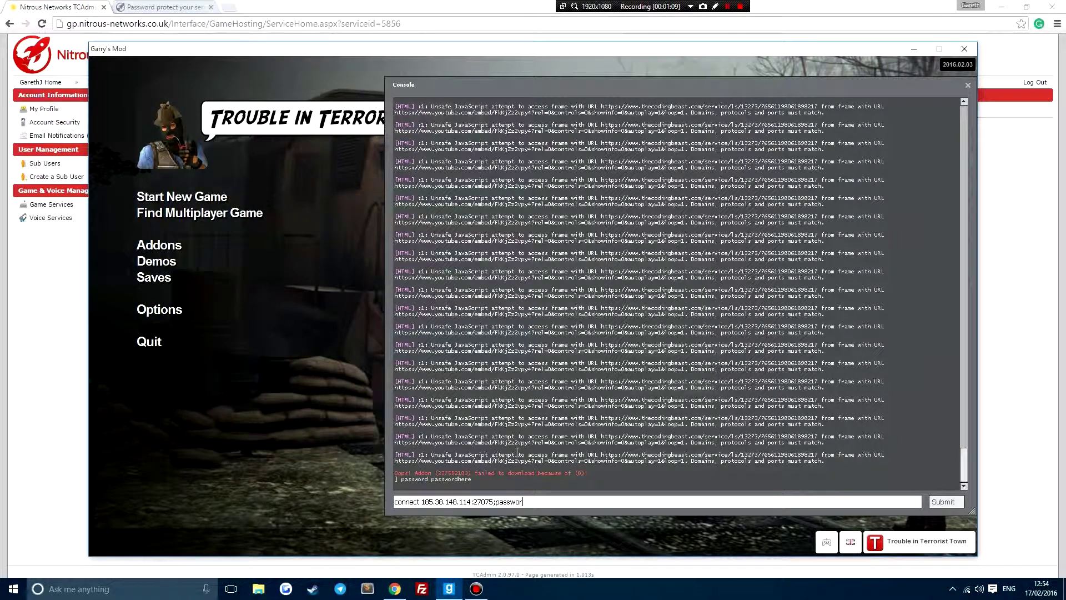
pyautogui.press('Up')
pyautogui.press('Return')
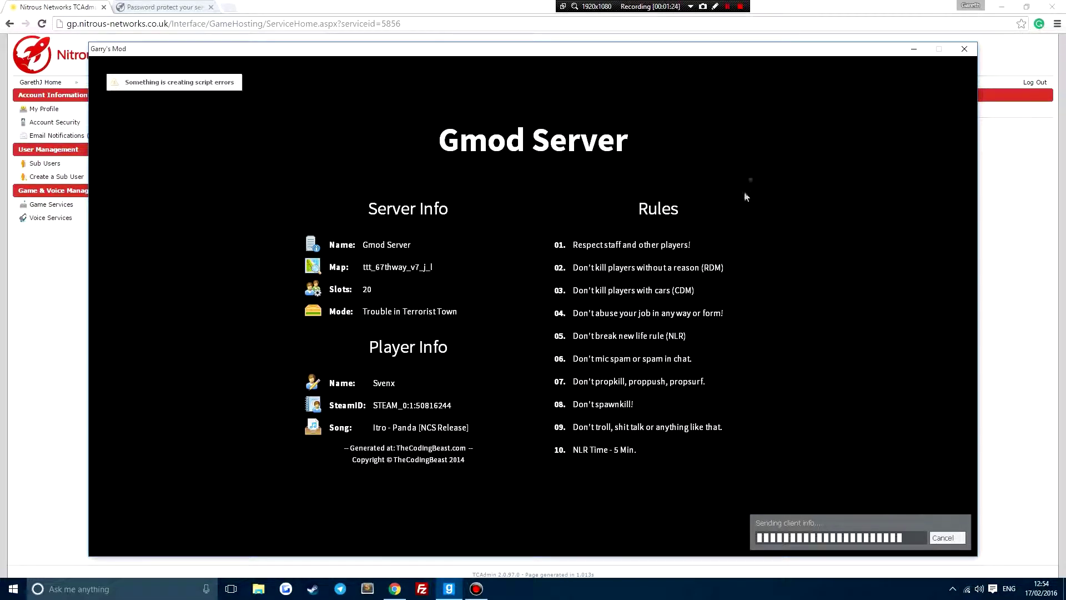
# Return to Chrome's TCAdmin Service Home page, now showing 1/20 players
pyautogui.click(46, 323)
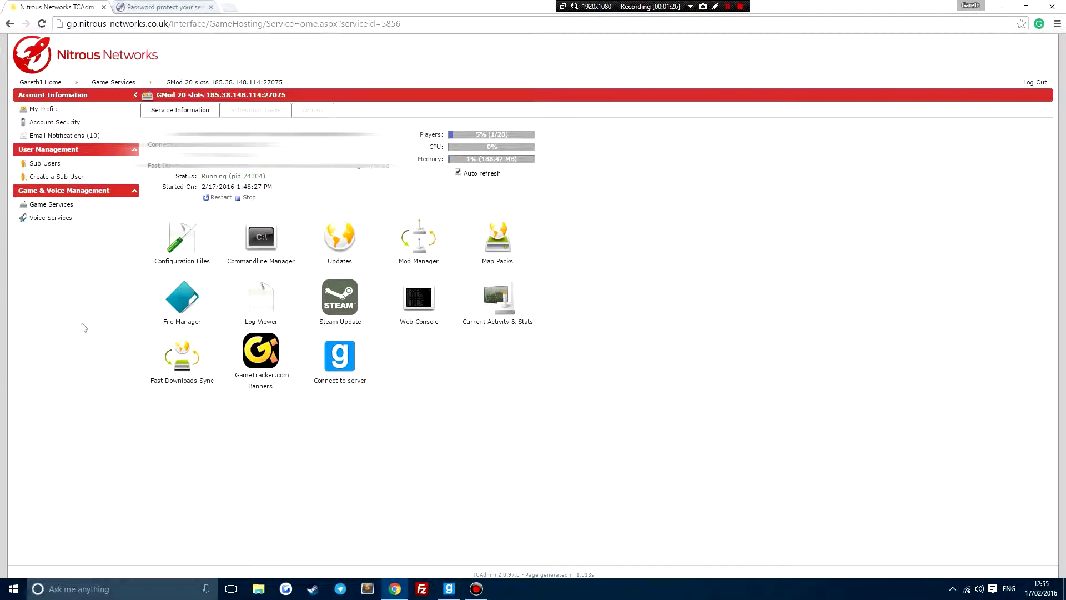